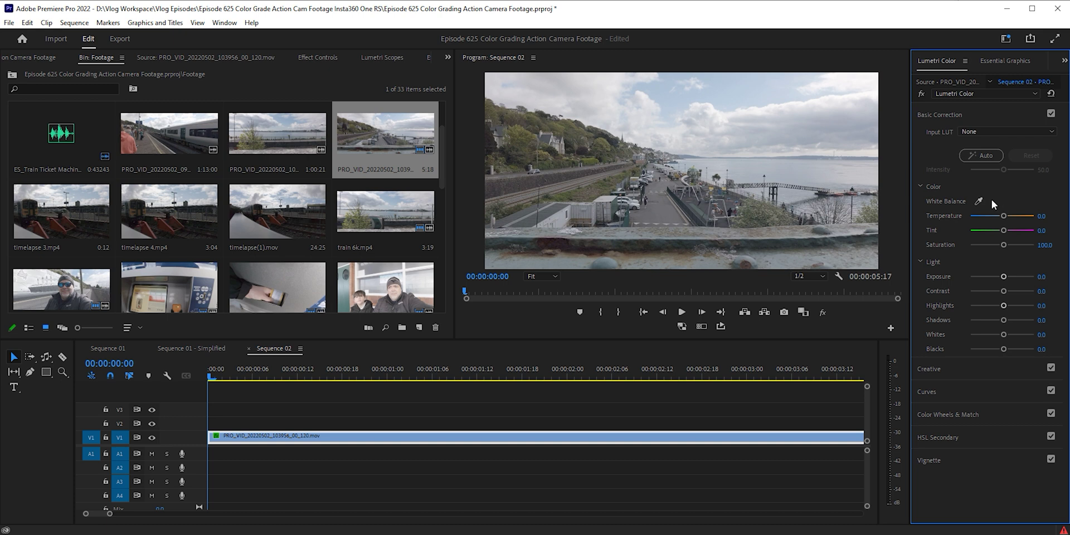
# Step: Set the clip's white balance by sampling a neutral white area near the parked vehicles in the footage
pyautogui.click(979, 201)
pyautogui.click(610, 198)
# Step: Try extreme saturation, exposure and contrast adjustments in Basic Correction, returning each one to its default
pyautogui.moveTo(1004, 245); pyautogui.dragTo(1066, 244)
pyautogui.moveTo(1067, 247); pyautogui.dragTo(942, 248)
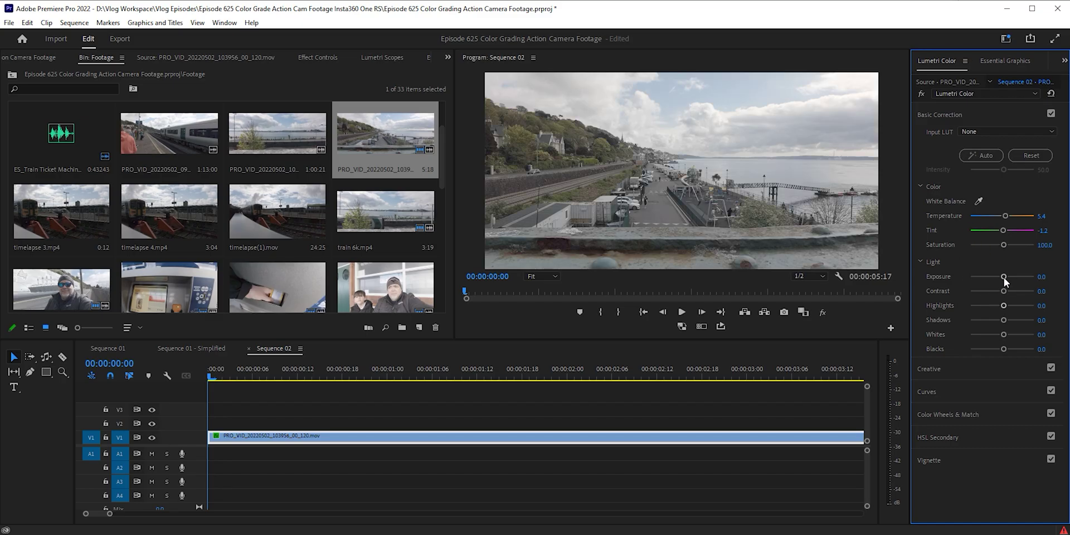
pyautogui.moveTo(1003, 277); pyautogui.dragTo(968, 294)
pyautogui.doubleClick(963, 282)
pyautogui.doubleClick(969, 293)
# Step: Set highlights to -68.7, shadows to 39.1, whites to -2.6, blacks to -23.5 and contrast to 68.7, and compare before and after
pyautogui.moveTo(1003, 304)
pyautogui.mouseDown()
pyautogui.moveTo(974, 303)
pyautogui.moveTo(1066, 303)
pyautogui.moveTo(983, 306)
pyautogui.moveTo(1012, 320)
pyautogui.mouseUp()
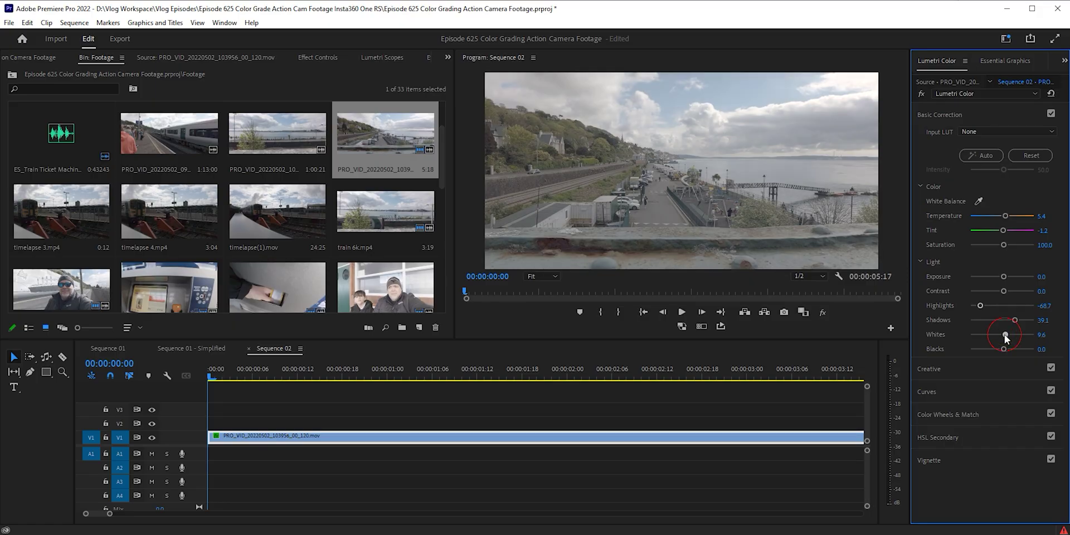
pyautogui.moveTo(1004, 335)
pyautogui.mouseDown()
pyautogui.moveTo(1015, 335)
pyautogui.moveTo(997, 335)
pyautogui.moveTo(994, 348)
pyautogui.mouseUp()
pyautogui.moveTo(1003, 291); pyautogui.dragTo(1013, 291)
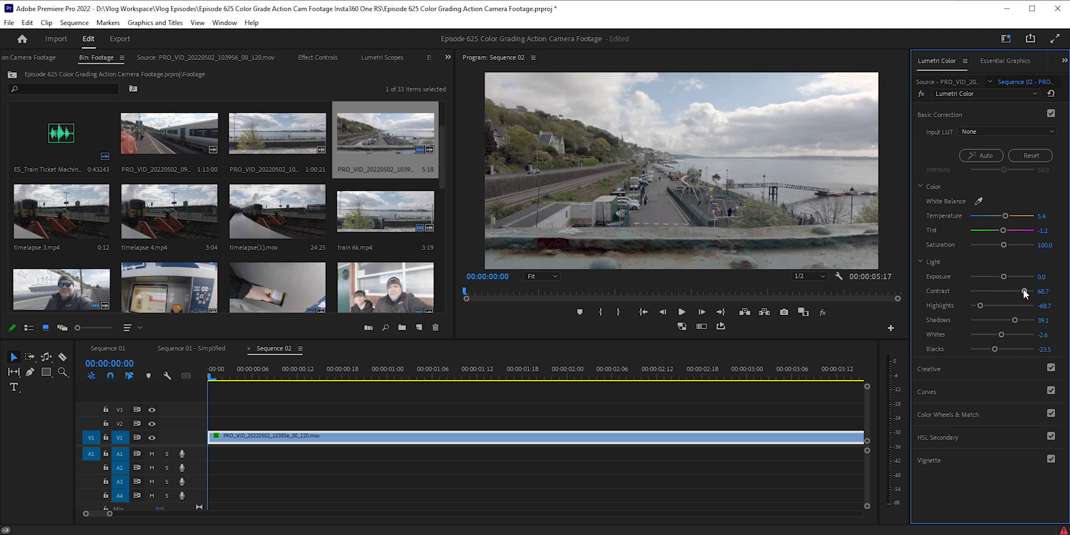
pyautogui.click(922, 94)
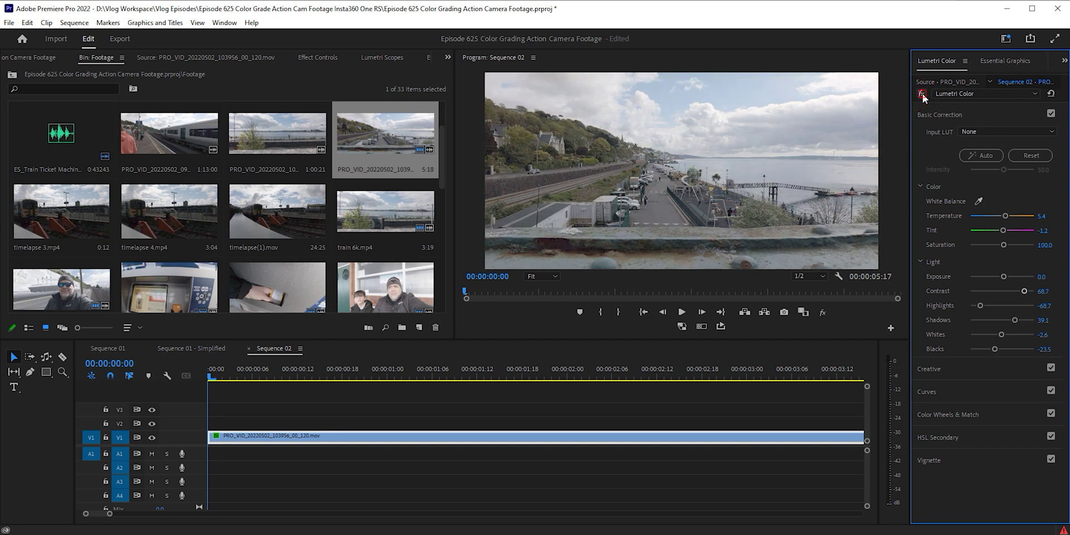
pyautogui.click(922, 94)
# Step: Raise the exposure to 0.5 and bring up the luma waveform in Lumetri Scopes
pyautogui.moveTo(1003, 276); pyautogui.dragTo(1004, 277)
pyautogui.click(387, 56)
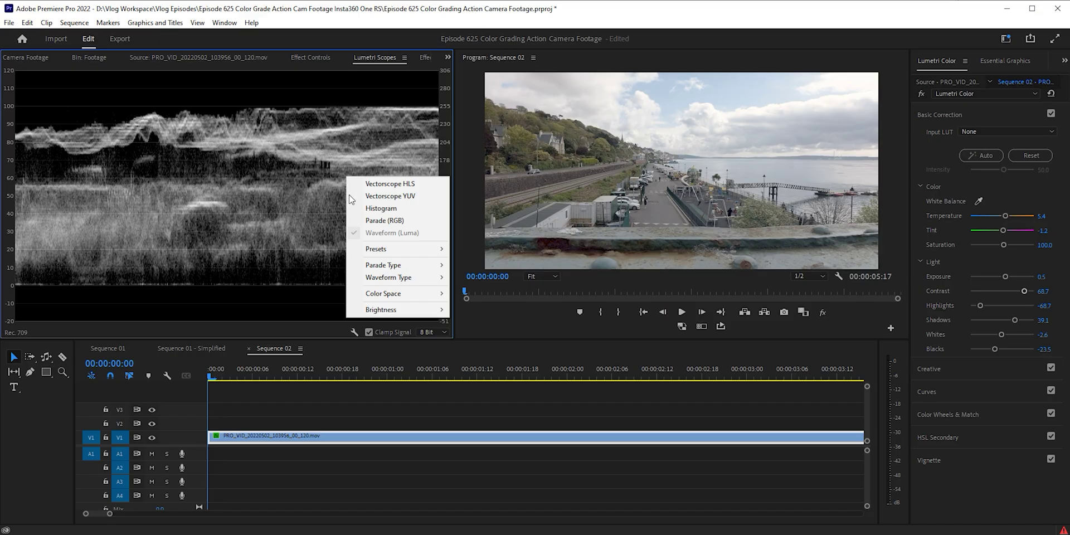
pyautogui.click(324, 197)
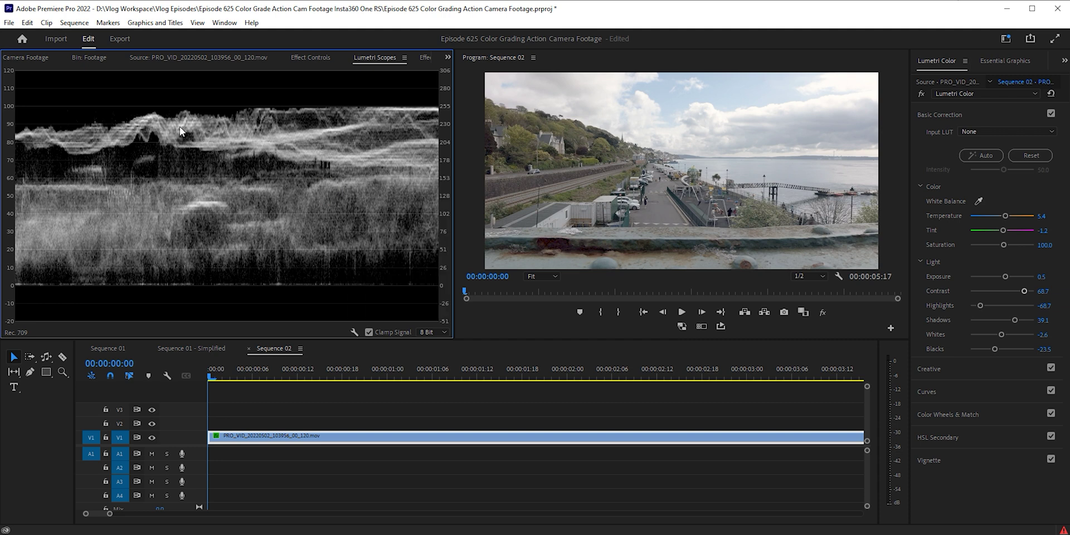
# Step: Lower the exposure to 0.0 against the luma waveform and turn off the YUV vectorscope
pyautogui.moveTo(1007, 277); pyautogui.dragTo(1017, 275)
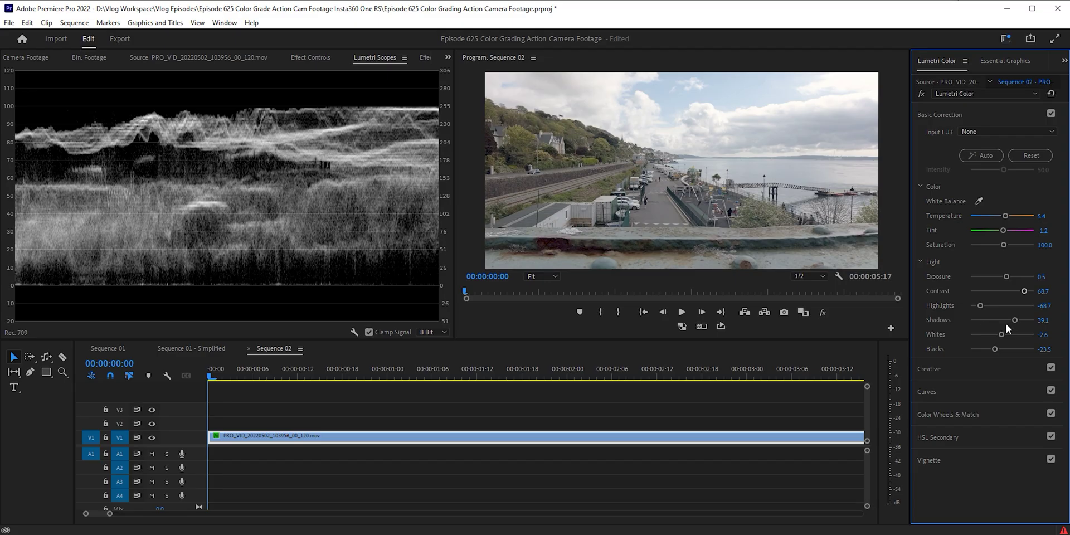
pyautogui.moveTo(1011, 319); pyautogui.dragTo(945, 351)
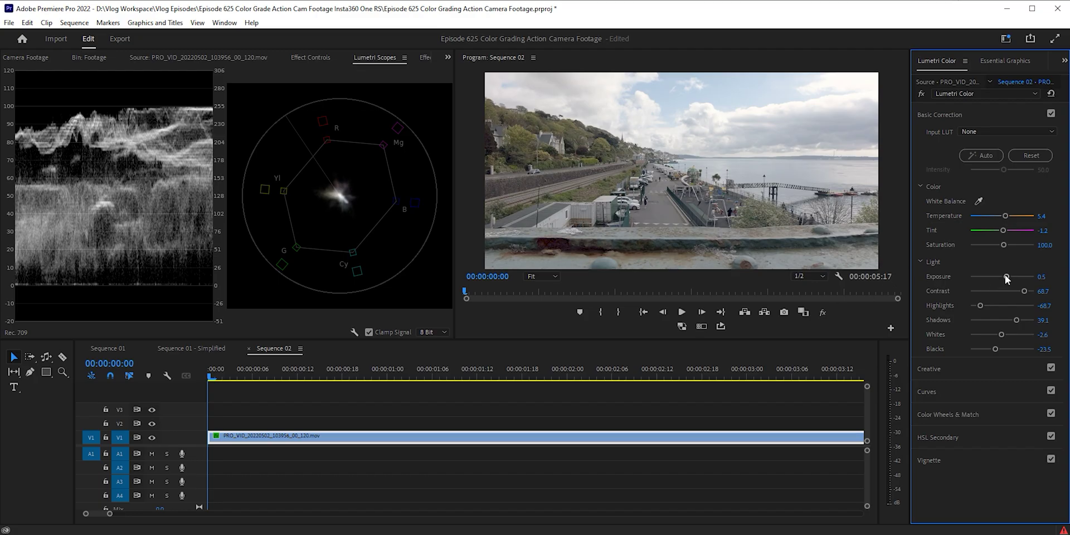
pyautogui.moveTo(1004, 276); pyautogui.dragTo(1002, 277)
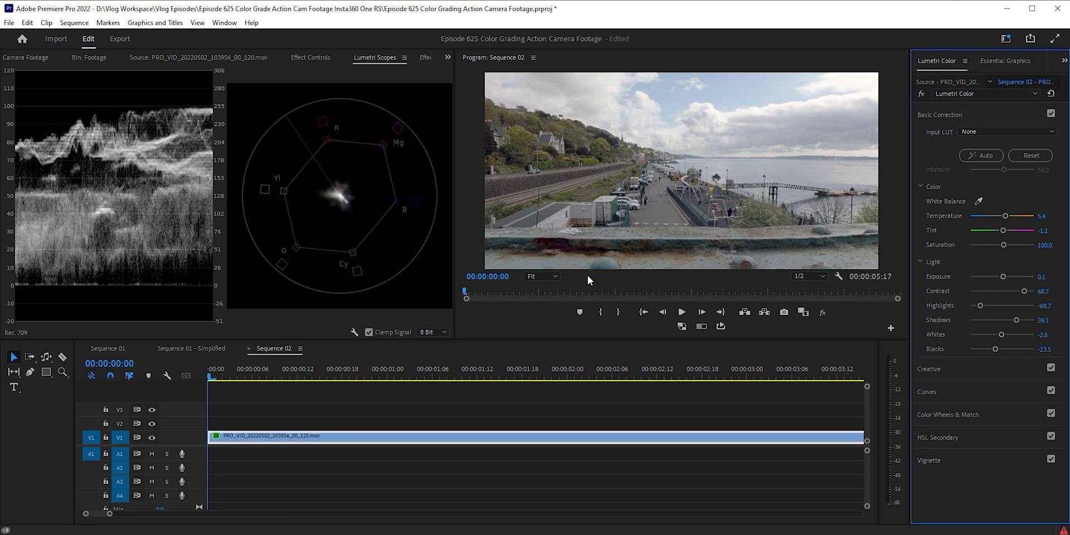
pyautogui.rightClick(200, 136)
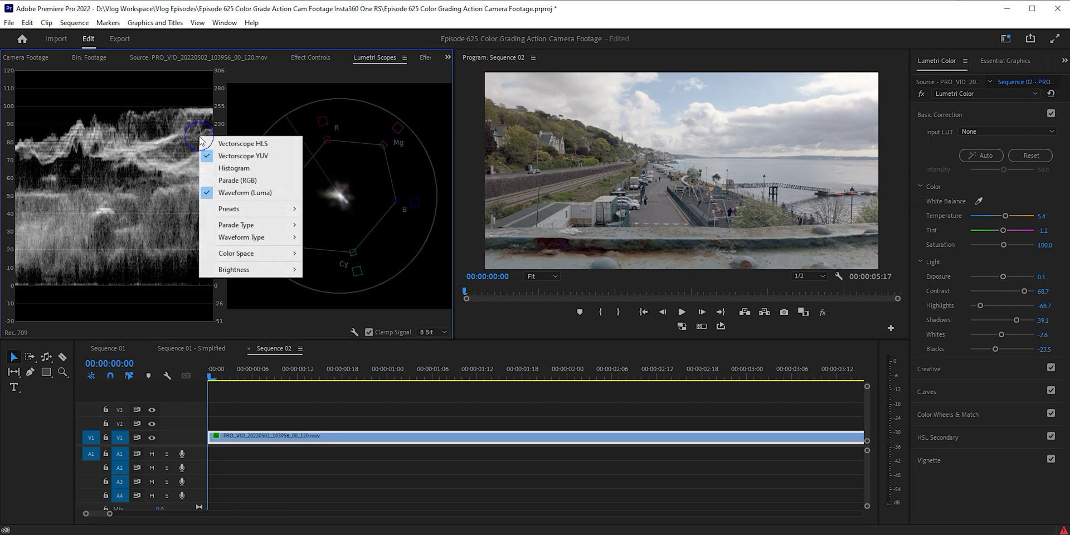
pyautogui.click(224, 156)
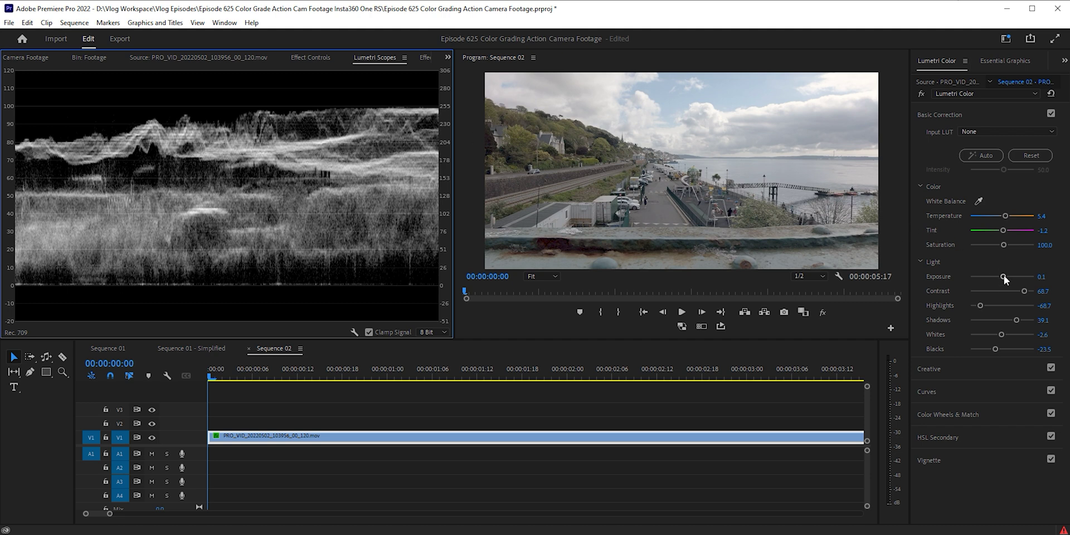
pyautogui.moveTo(1003, 275); pyautogui.dragTo(1000, 276)
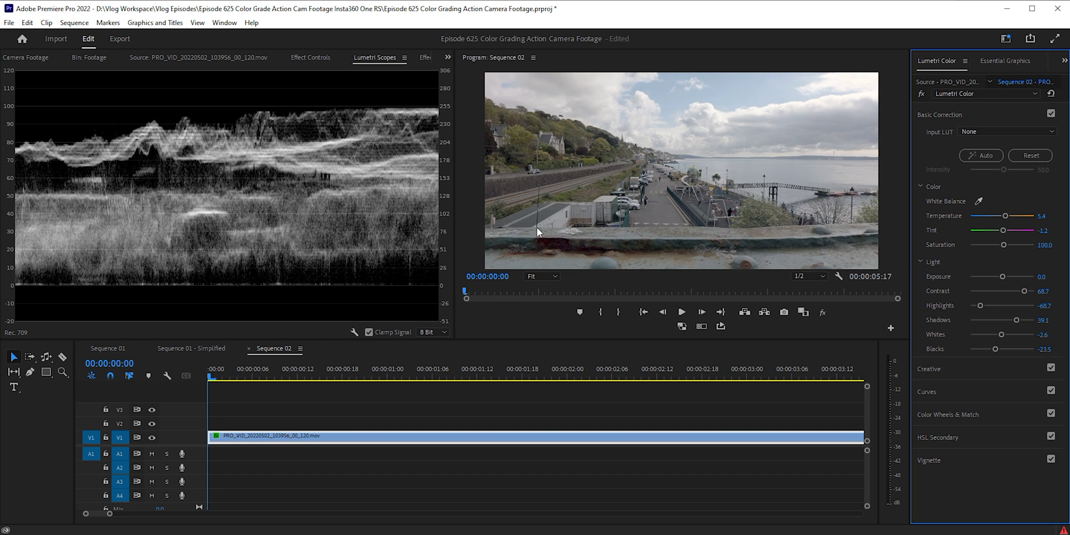
# Step: Refine the light settings to shadows 40.9, blacks -14.8, contrast 86.1 and highlights -84.3, checking the grade against the original
pyautogui.moveTo(1013, 320); pyautogui.dragTo(998, 349)
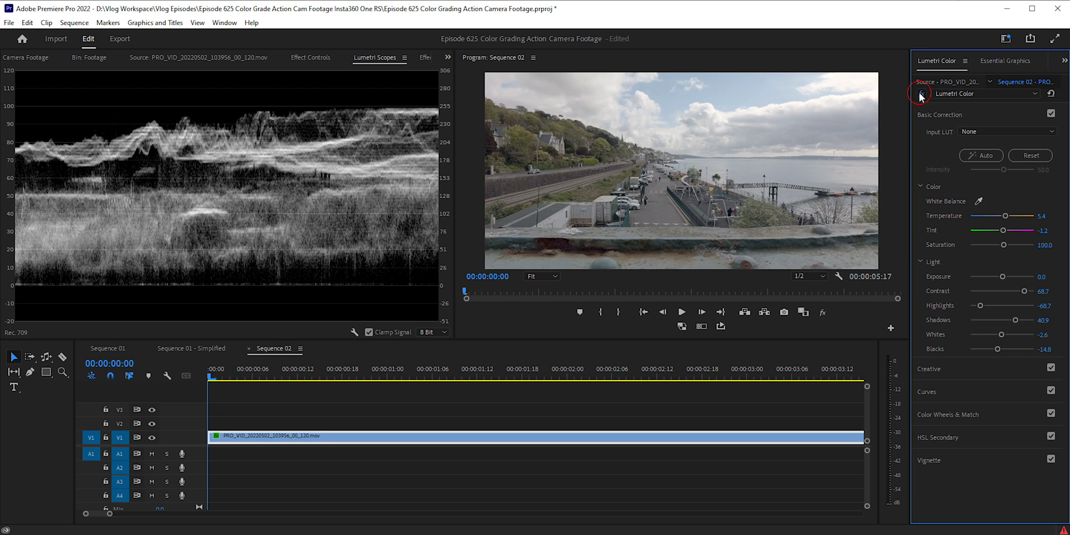
pyautogui.click(919, 93)
pyautogui.moveTo(1019, 290); pyautogui.dragTo(974, 304)
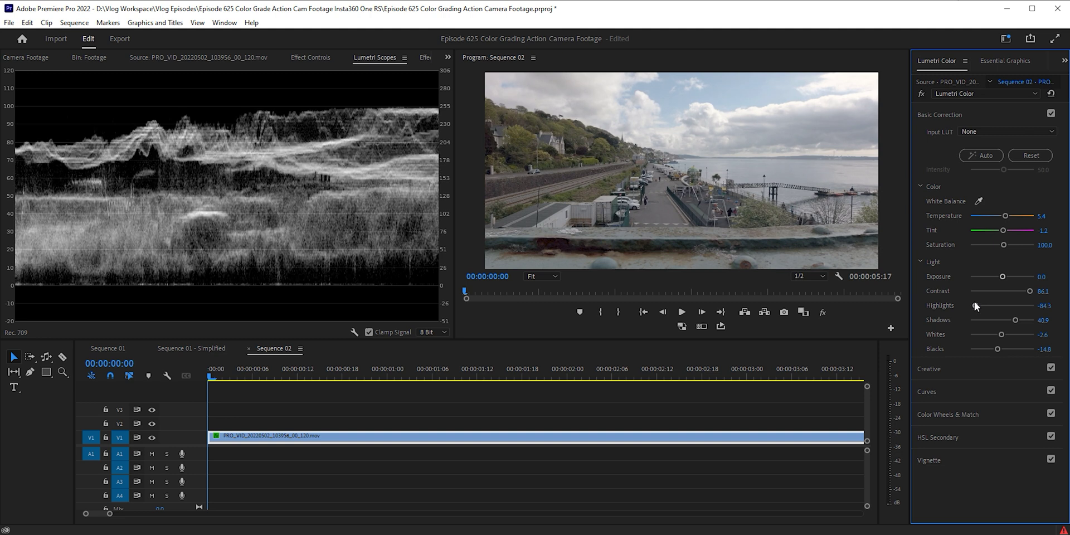
# Step: Try the Creative adjustments for faded film, sharpening, vibrance and saturation, returning each one to its default
pyautogui.click(963, 369)
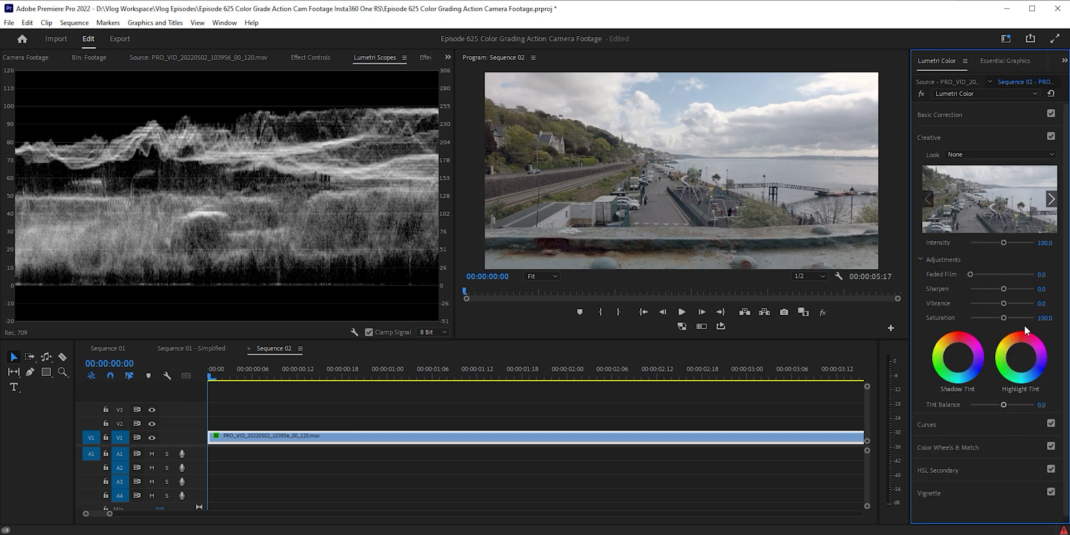
pyautogui.moveTo(1003, 288); pyautogui.dragTo(1018, 288)
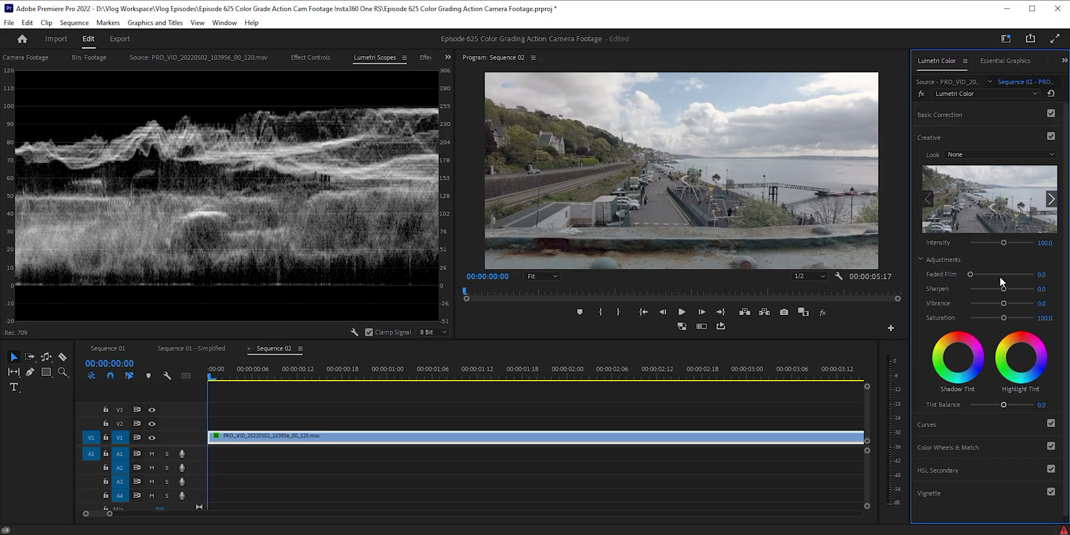
pyautogui.moveTo(1000, 277); pyautogui.dragTo(873, 280)
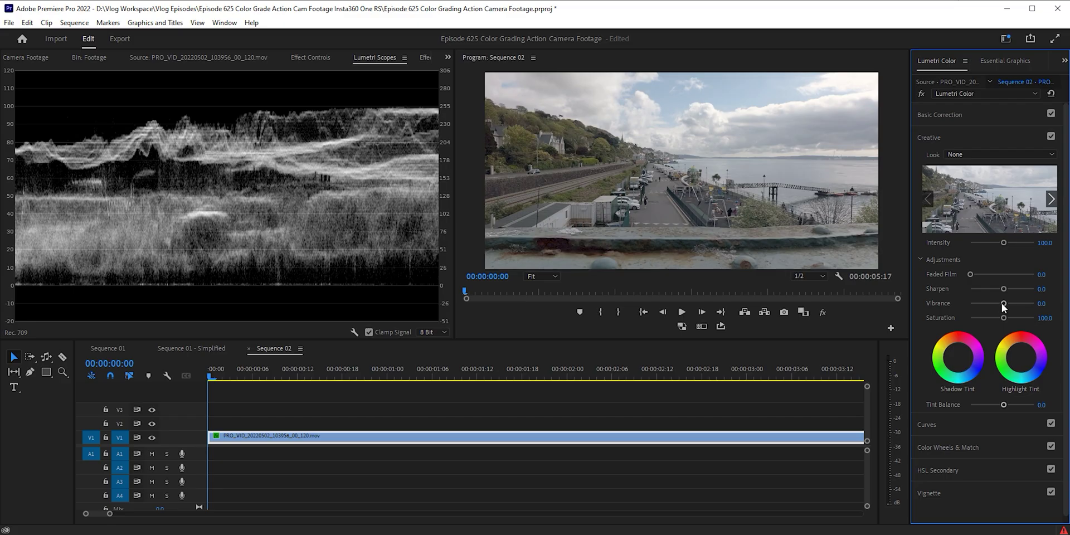
pyautogui.moveTo(1001, 304); pyautogui.dragTo(941, 301)
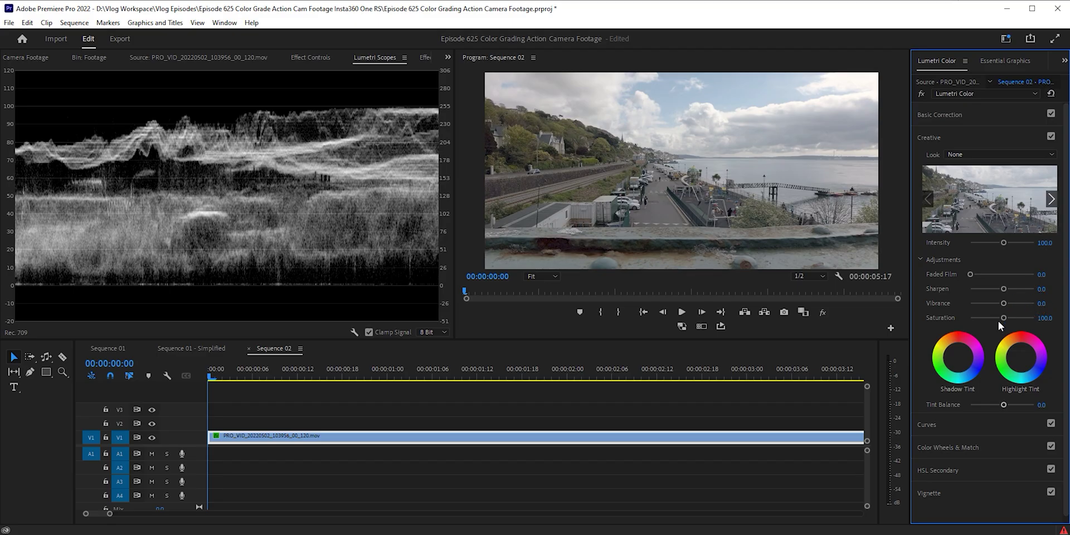
pyautogui.moveTo(1003, 318)
pyautogui.mouseDown()
pyautogui.moveTo(1036, 318)
pyautogui.moveTo(975, 317)
pyautogui.moveTo(1019, 316)
pyautogui.mouseUp()
pyautogui.doubleClick(1020, 318)
# Step: Isolate the sky's blue range on the Hue vs Hue curve and raise its middle point slightly for a subtle teal shift
pyautogui.click(949, 425)
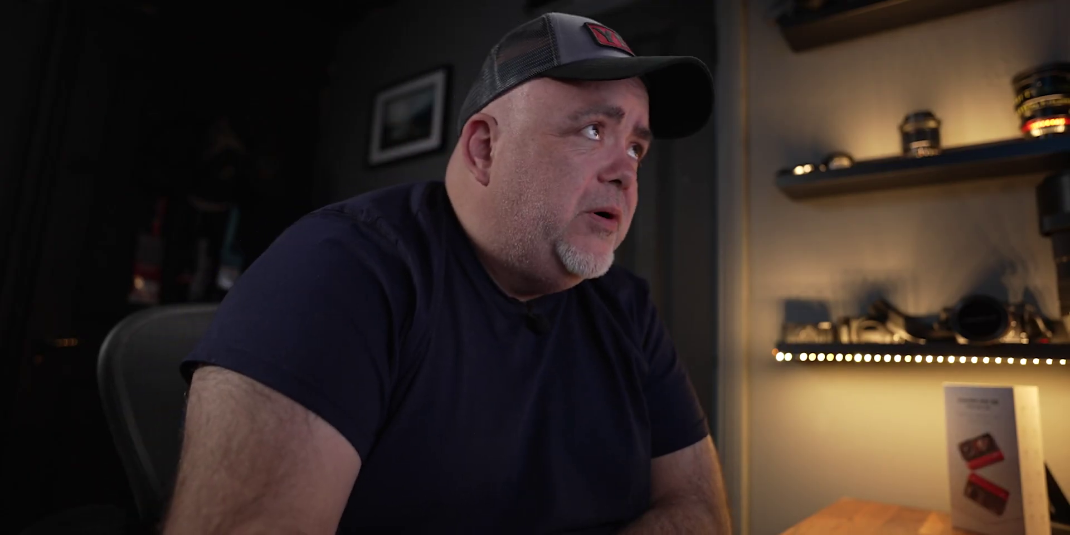
pyautogui.scroll(-3, 1002, 381)
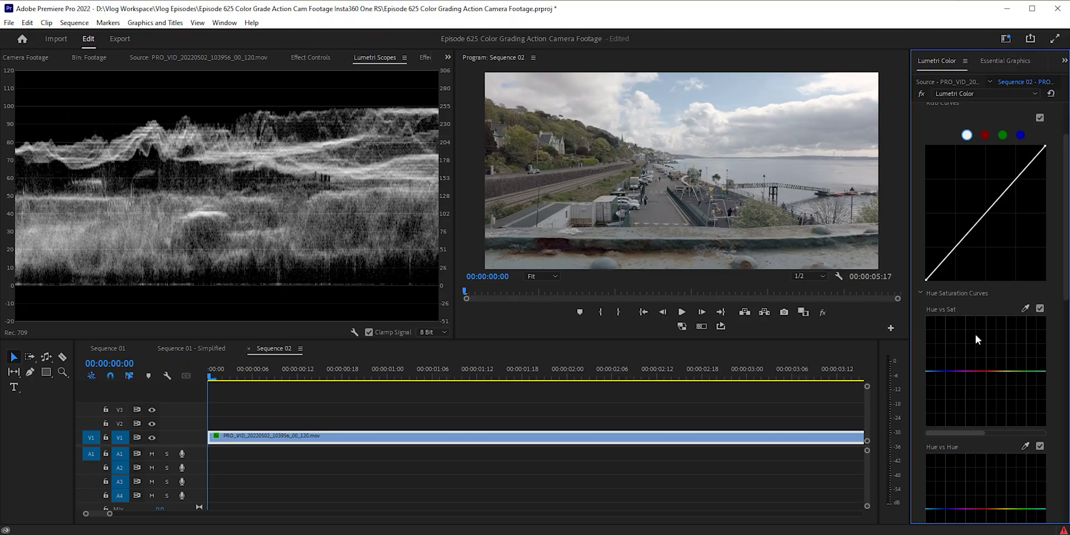
pyautogui.scroll(-2, 1006, 347)
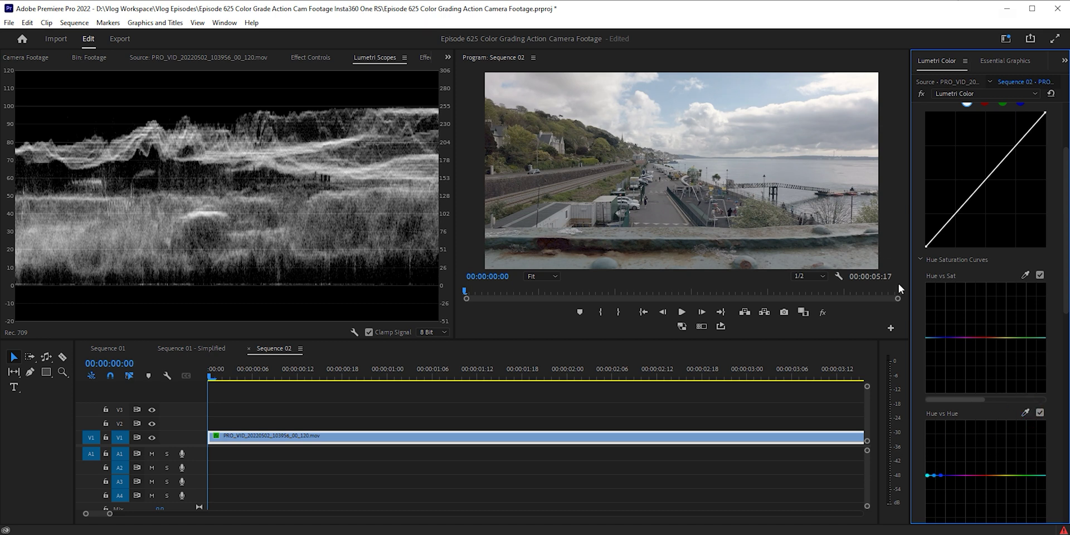
pyautogui.scroll(-3, 981, 464)
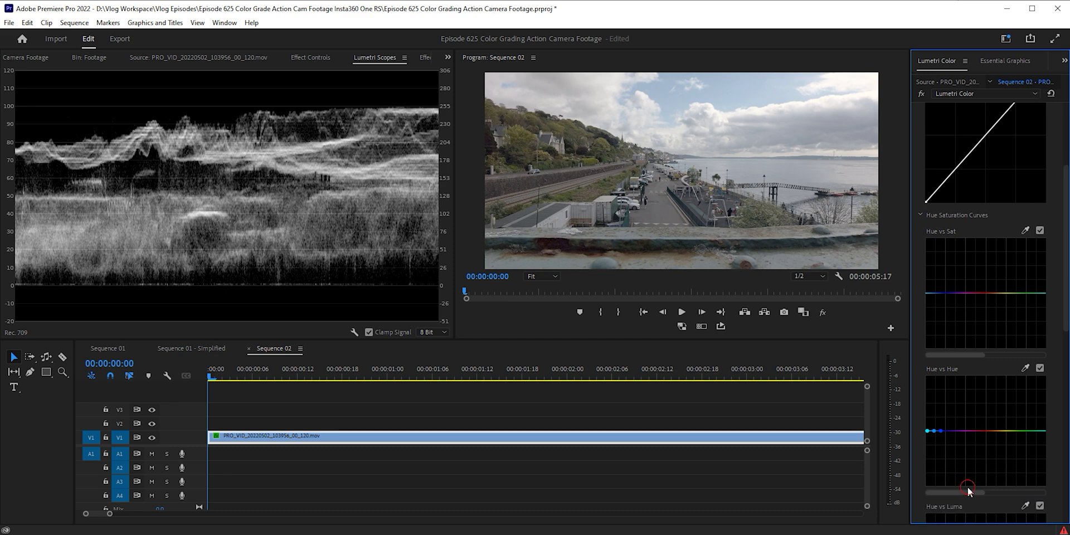
pyautogui.moveTo(969, 493); pyautogui.dragTo(1025, 490)
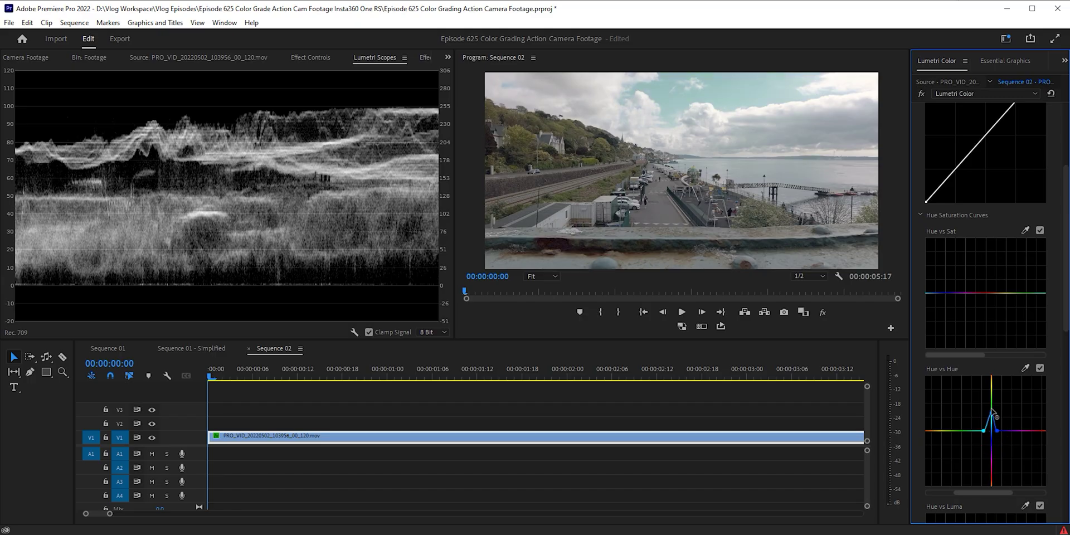
pyautogui.moveTo(992, 410)
pyautogui.mouseDown()
pyautogui.moveTo(993, 394)
pyautogui.moveTo(993, 426)
pyautogui.mouseUp()
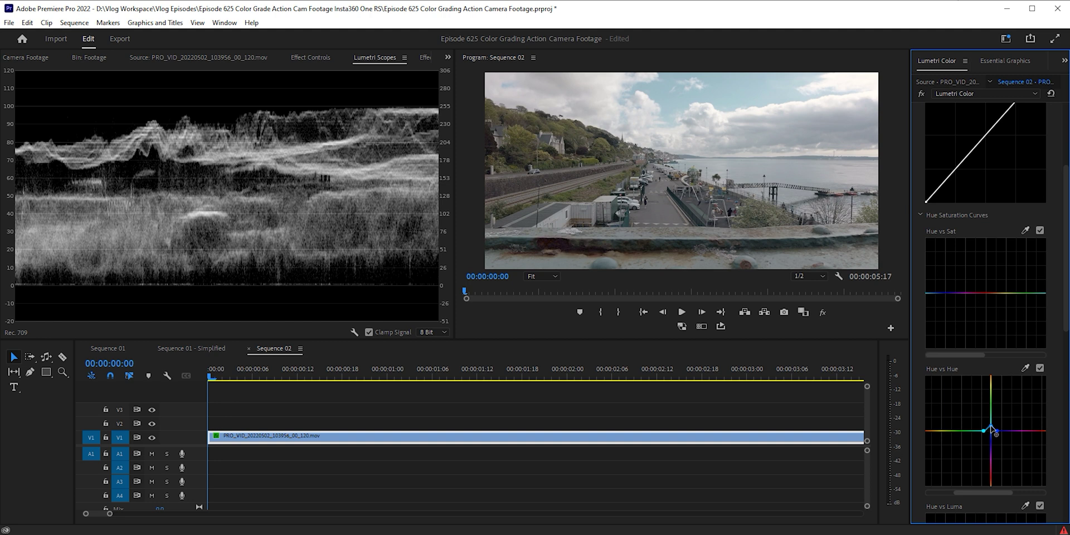
# Step: On the Hue vs Sat curve, raise the sampled sky blue slightly and boost the orange-yellow foliage range more strongly
pyautogui.click(1025, 230)
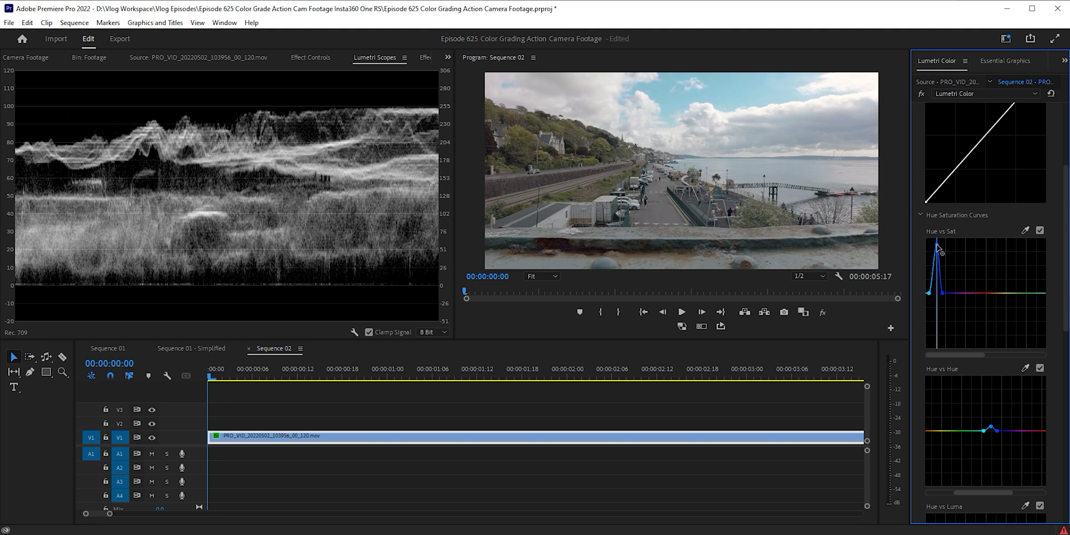
pyautogui.moveTo(939, 258); pyautogui.dragTo(937, 278)
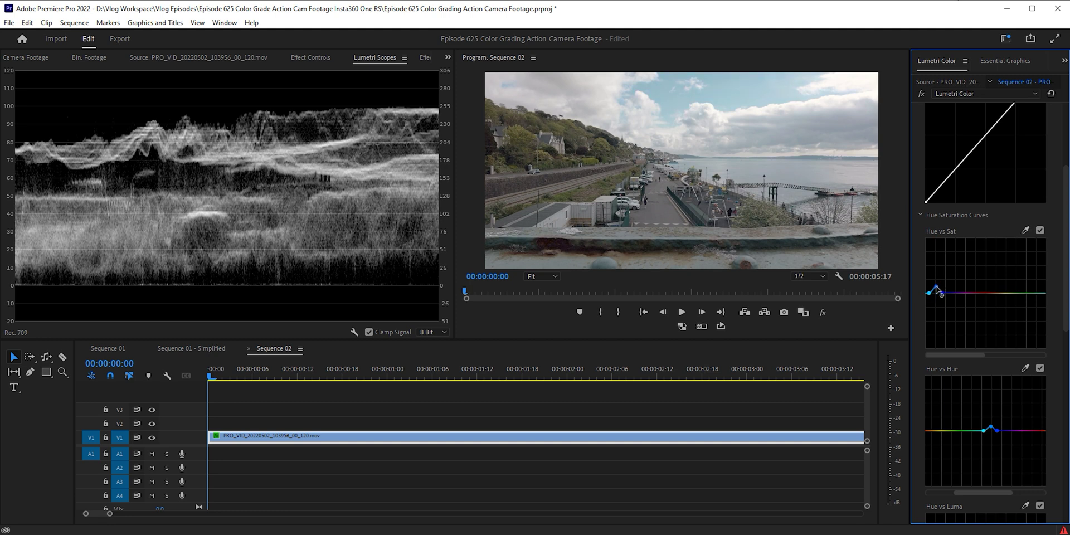
pyautogui.scroll(-5, 967, 344)
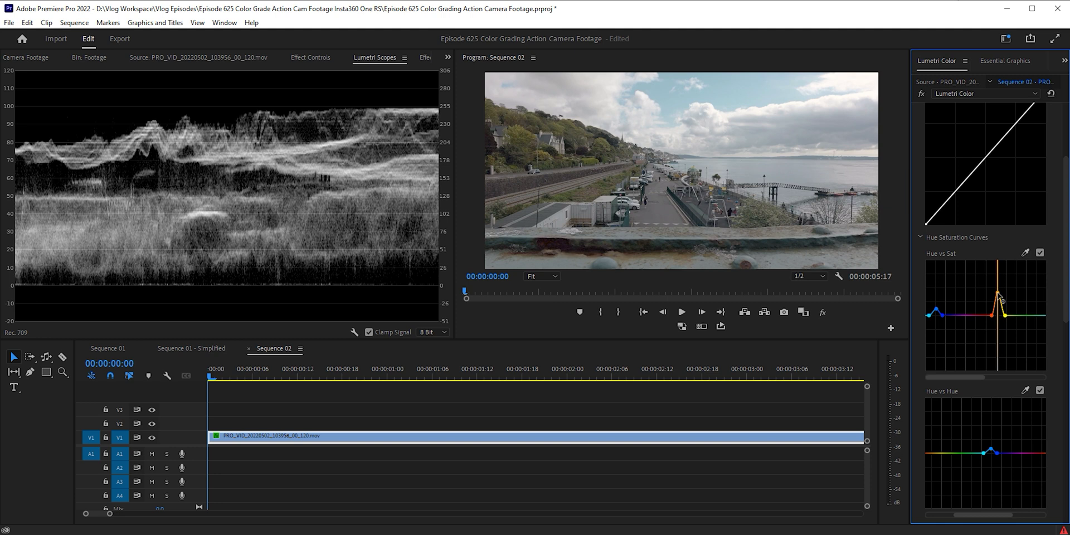
# Step: Sample the warm tones for the Hue vs Hue curve, raise their middle point slightly, and compare the clip with and without the grade
pyautogui.click(1025, 391)
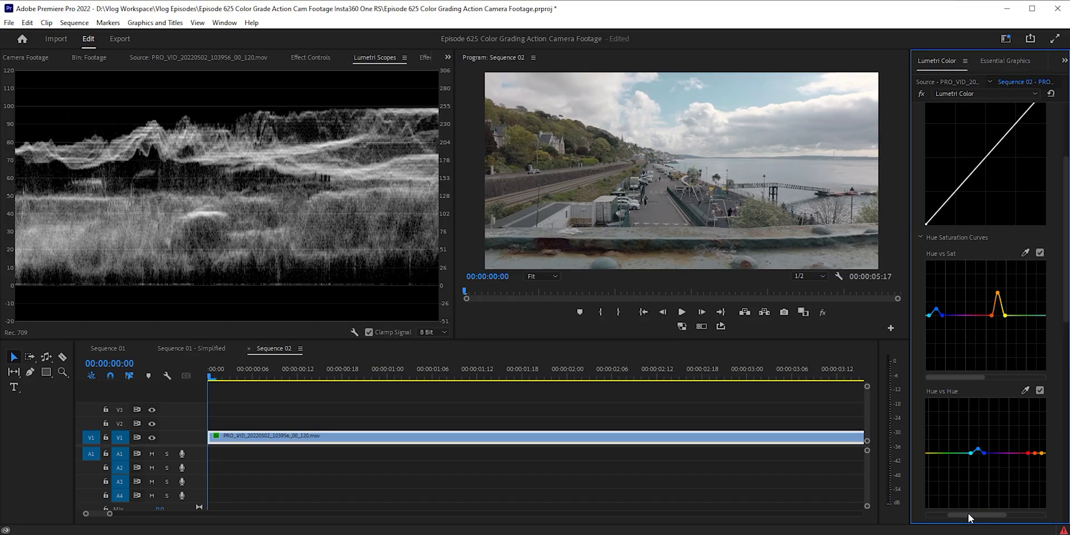
pyautogui.moveTo(967, 513); pyautogui.dragTo(956, 516)
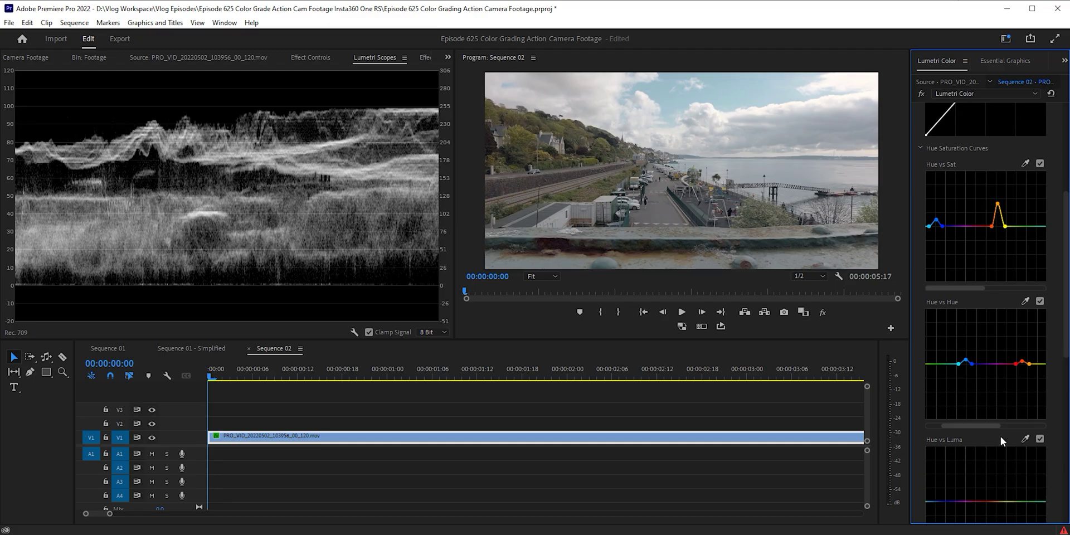
pyautogui.scroll(1, 925, 181)
pyautogui.click(920, 95)
pyautogui.click(920, 94)
pyautogui.scroll(6, 966, 291)
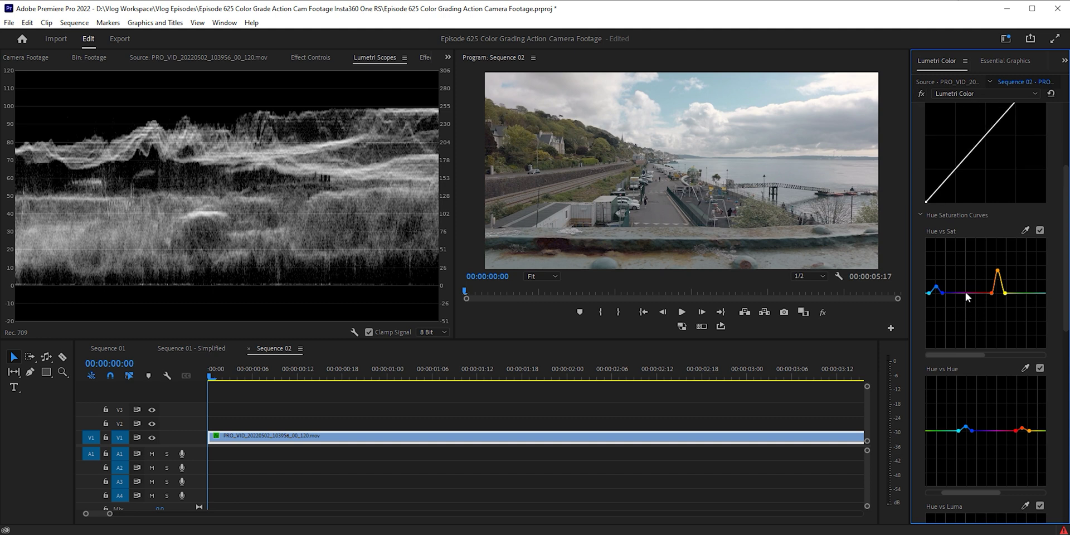
pyautogui.scroll(1, 963, 295)
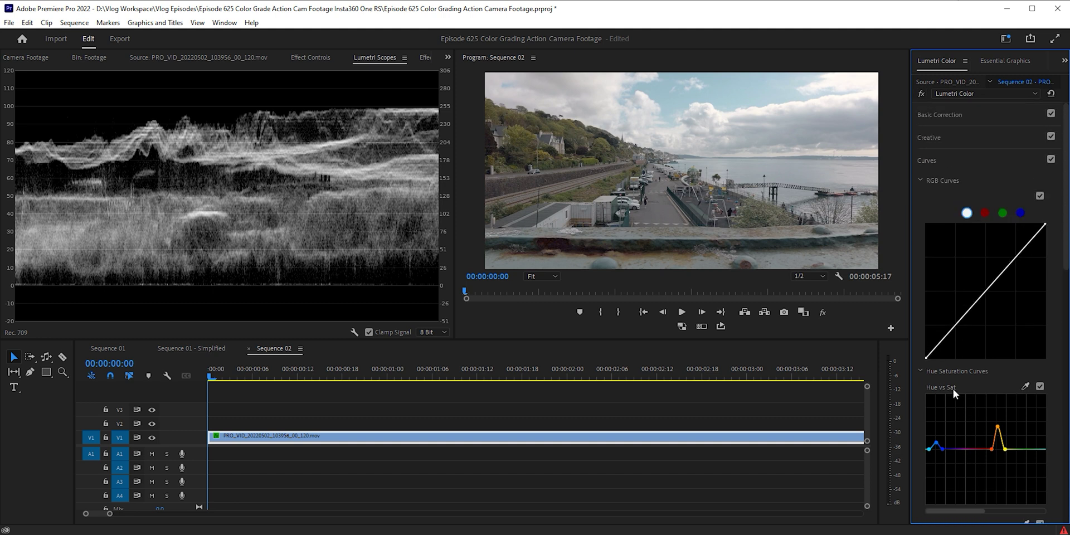
pyautogui.scroll(-10, 938, 387)
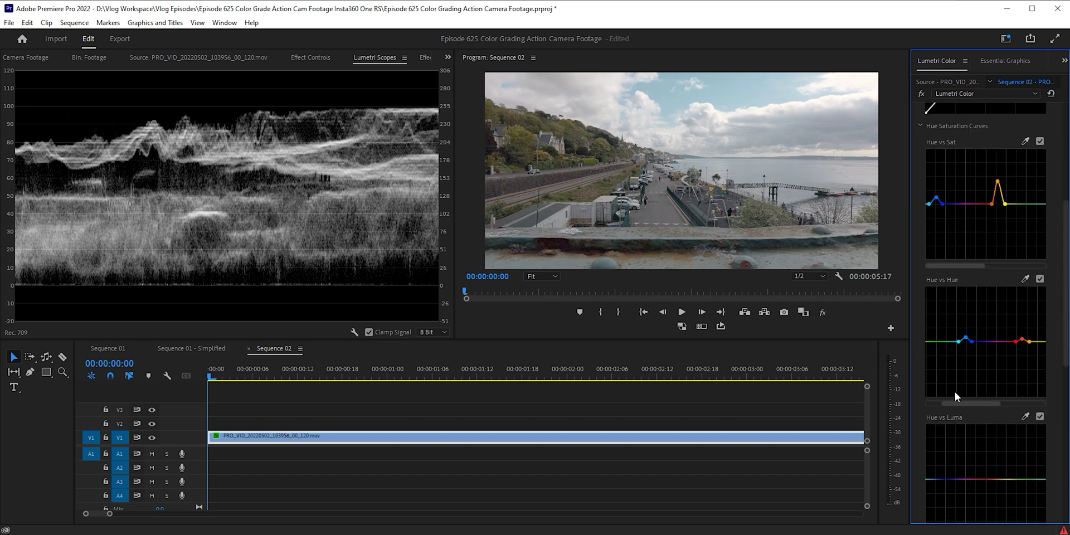
pyautogui.scroll(-5, 954, 391)
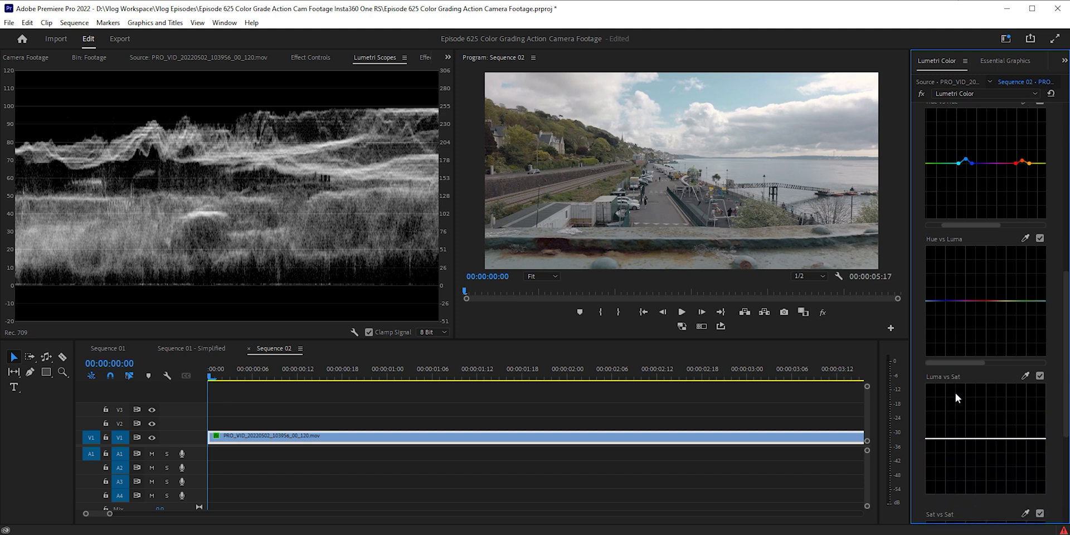